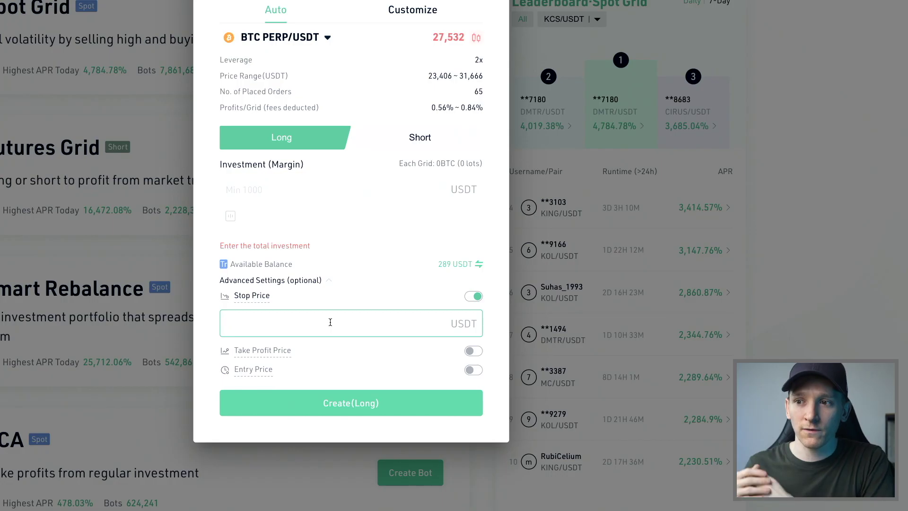
Step: Try a 22000 USDT stop price and the take-profit option for the BTC PERP/USDT Futures Grid bot
{"action": "type", "text": "22000"}
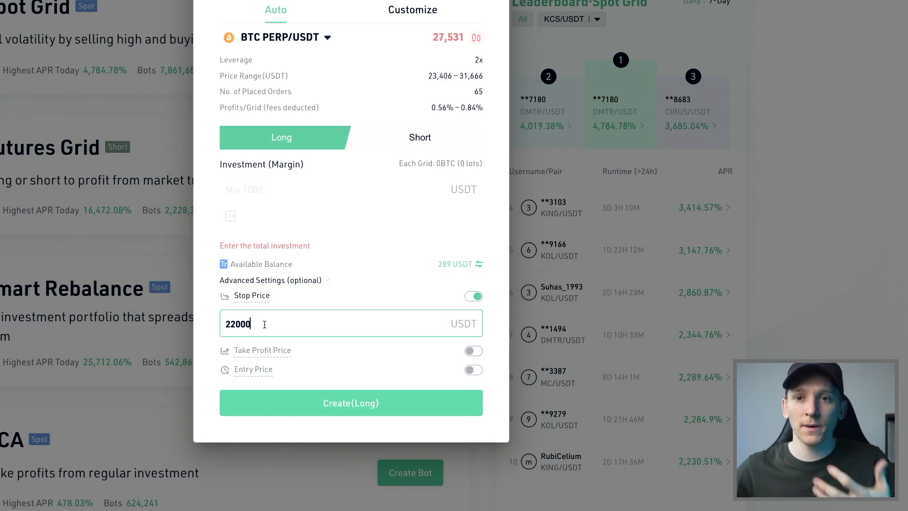
{"action": "left_click", "coordinate": [470, 297]}
{"action": "left_click", "coordinate": [473, 332]}
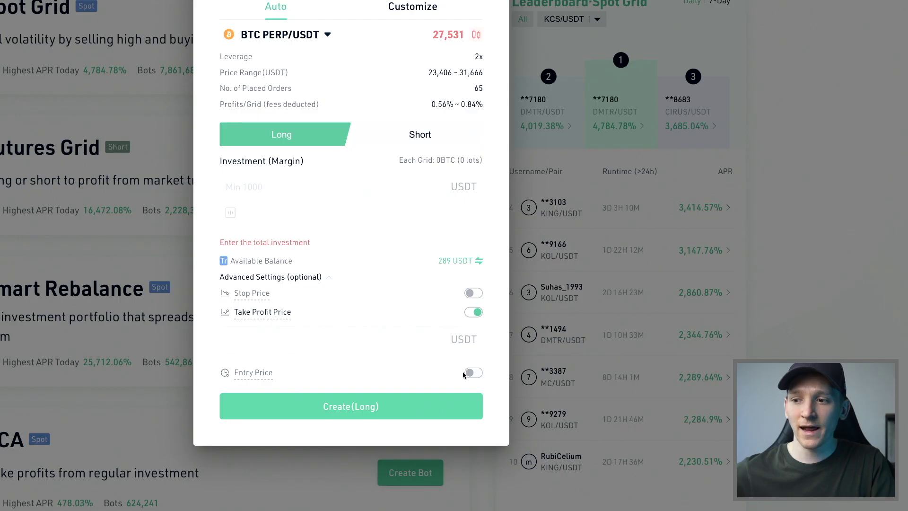
{"action": "left_click", "coordinate": [473, 313]}
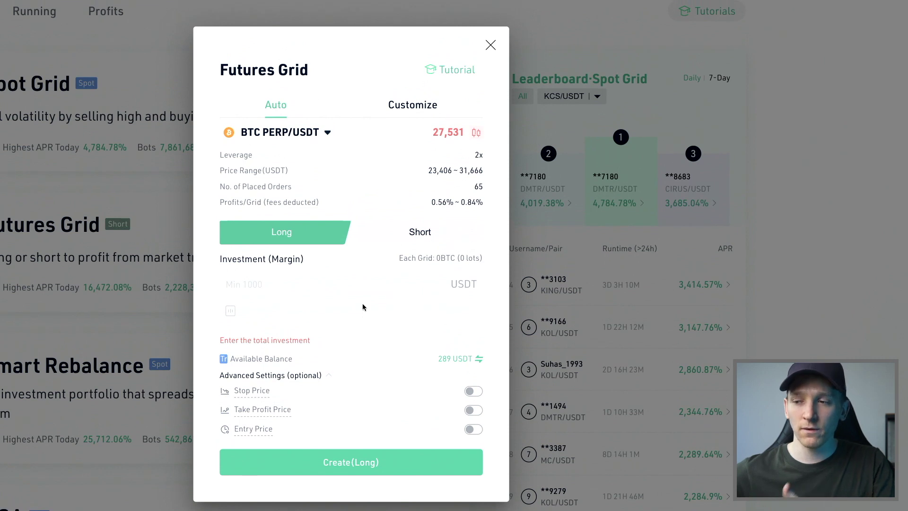
Step: Compare the Futures Grid bot's custom and automatic settings, and close the setup without creating it
{"action": "left_click", "coordinate": [415, 109]}
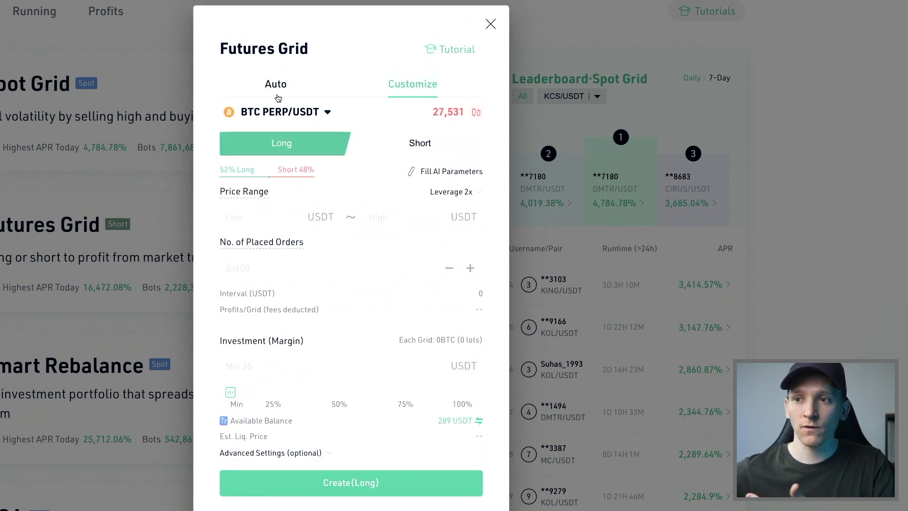
{"action": "left_click", "coordinate": [278, 102]}
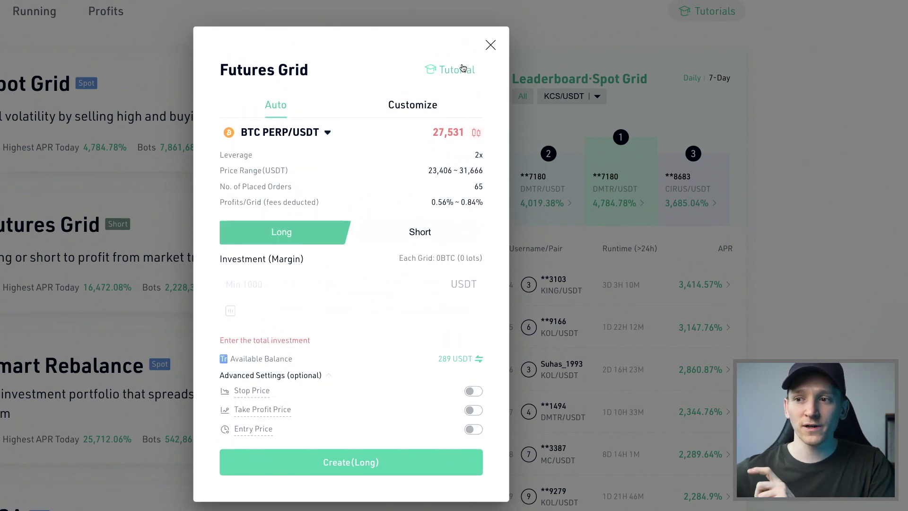
{"action": "left_click", "coordinate": [490, 45]}
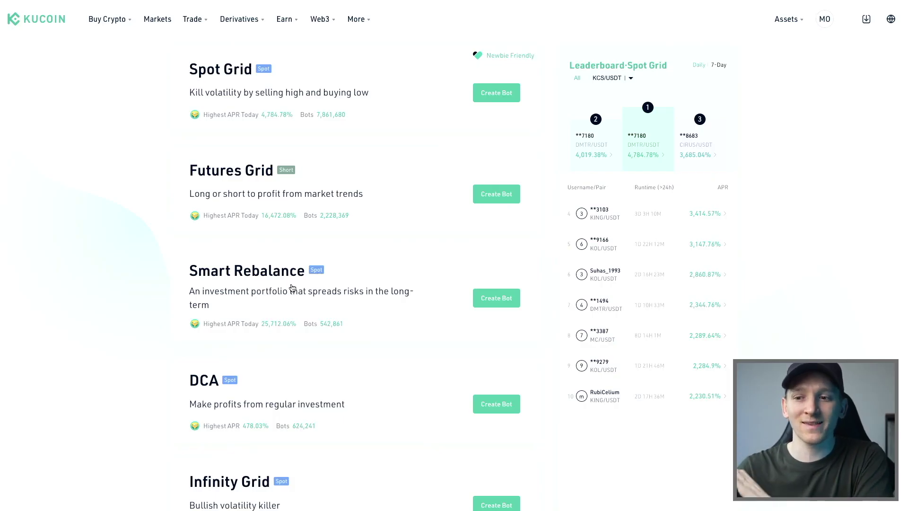
Step: Start setting up a Smart Rebalance bot from the preset Defi Leaders portfolio
{"action": "left_click", "coordinate": [496, 301]}
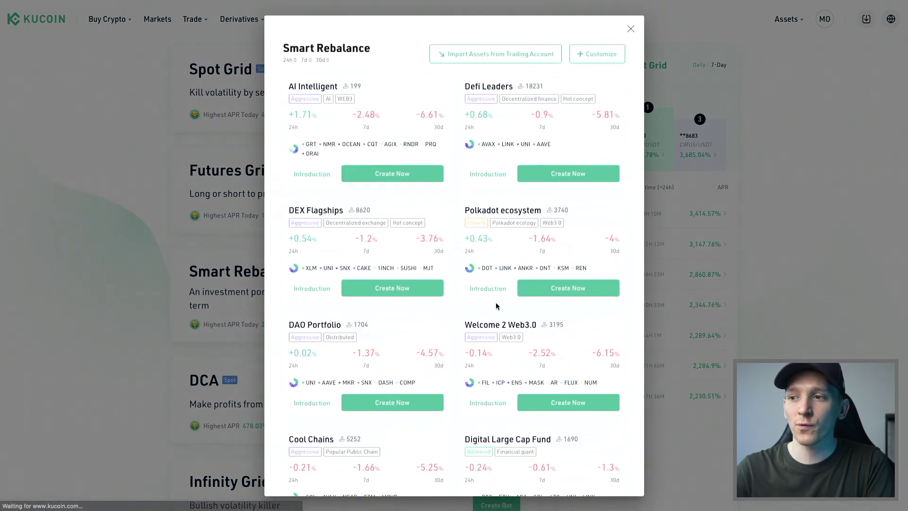
{"action": "scroll", "coordinate": [483, 203], "scroll_direction": "down", "scroll_amount": 9}
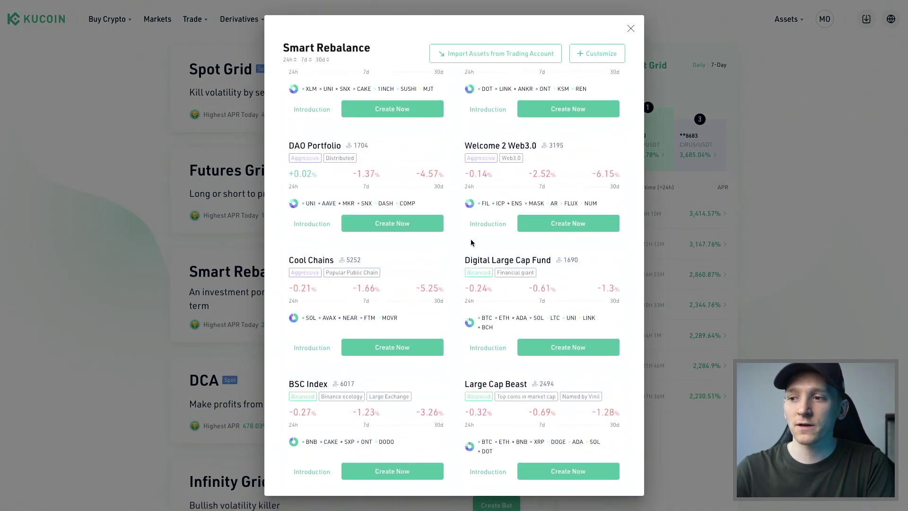
{"action": "scroll", "coordinate": [458, 266], "scroll_direction": "down", "scroll_amount": 5}
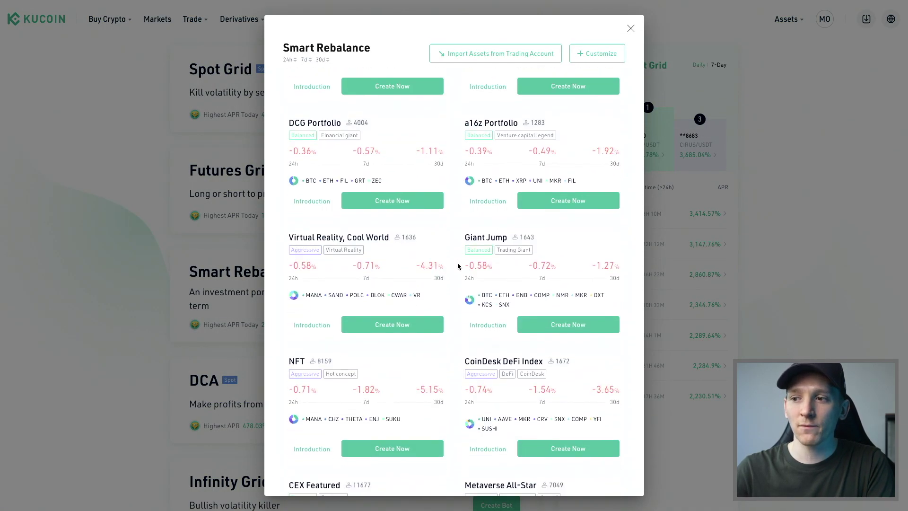
{"action": "scroll", "coordinate": [457, 266], "scroll_direction": "down", "scroll_amount": 3}
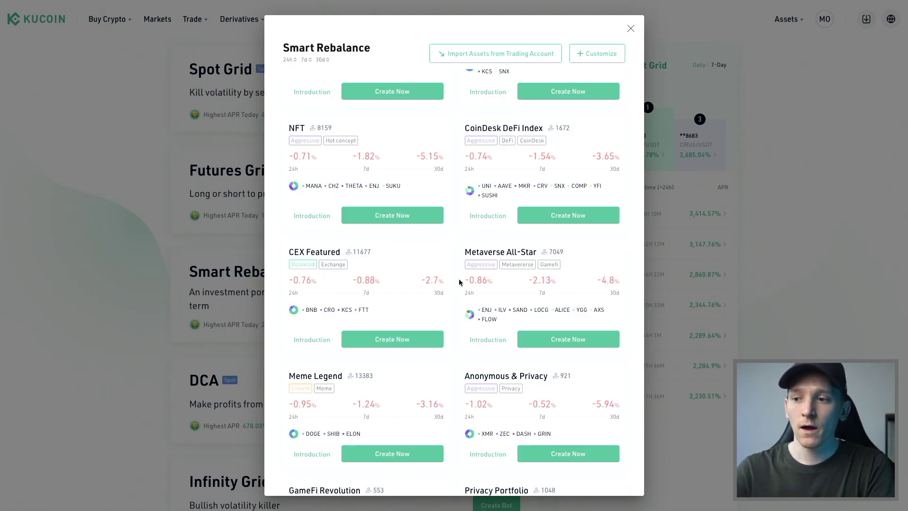
{"action": "scroll", "coordinate": [459, 282], "scroll_direction": "up", "scroll_amount": 15}
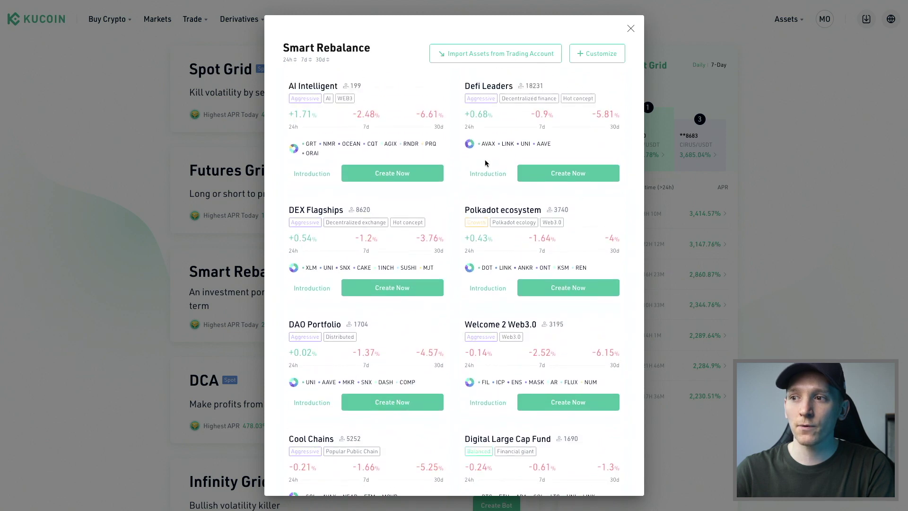
{"action": "left_click", "coordinate": [568, 175]}
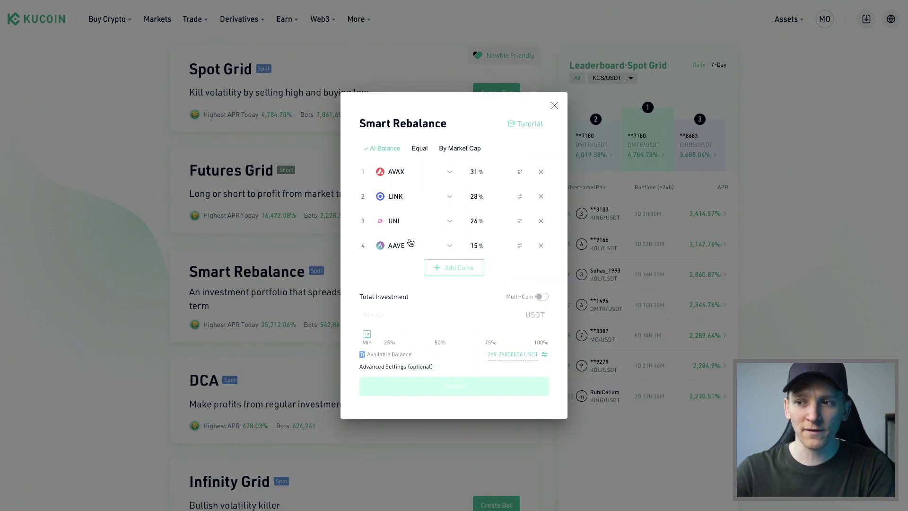
Step: Add ADA and ANKR to the Smart Rebalance coin selection and confirm it
{"action": "left_click", "coordinate": [466, 273]}
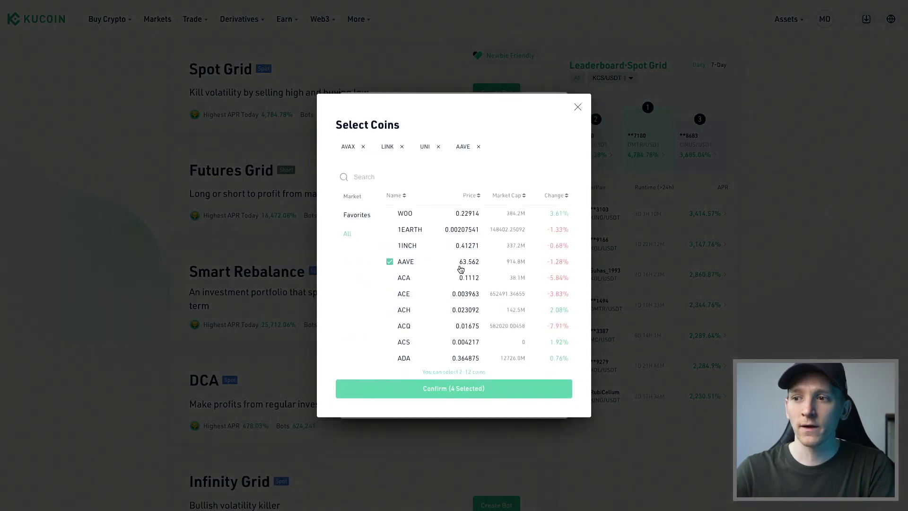
{"action": "scroll", "coordinate": [449, 298], "scroll_direction": "down", "scroll_amount": 2}
{"action": "scroll", "coordinate": [421, 330], "scroll_direction": "up", "scroll_amount": 1}
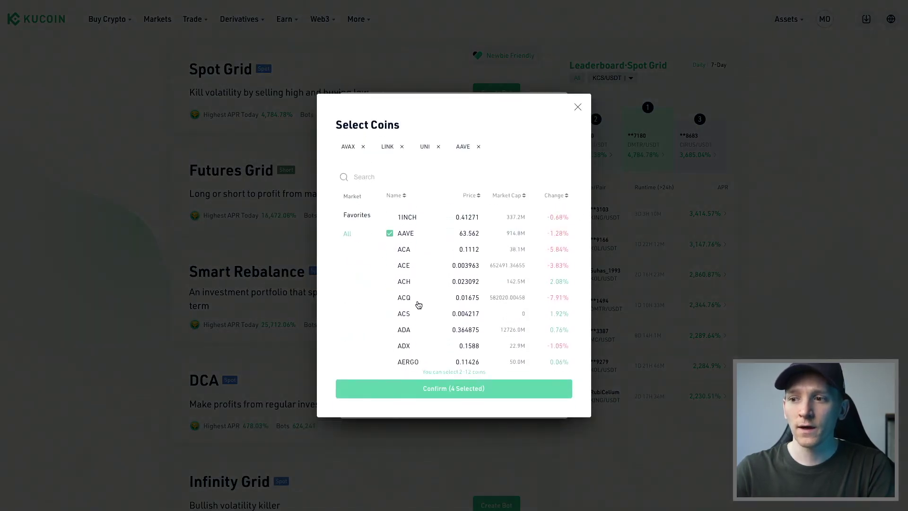
{"action": "left_click", "coordinate": [389, 330]}
{"action": "scroll", "coordinate": [398, 327], "scroll_direction": "down", "scroll_amount": 1}
{"action": "scroll", "coordinate": [398, 326], "scroll_direction": "down", "scroll_amount": 7}
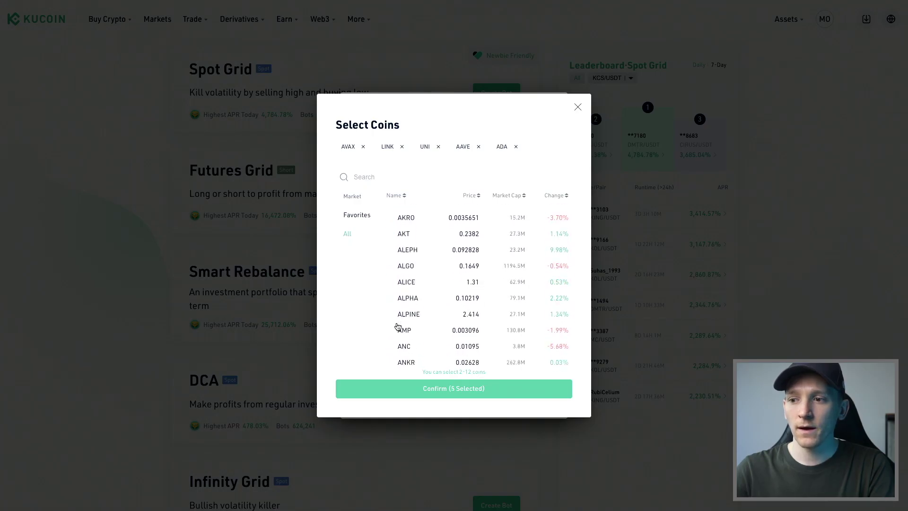
{"action": "left_click", "coordinate": [391, 279]}
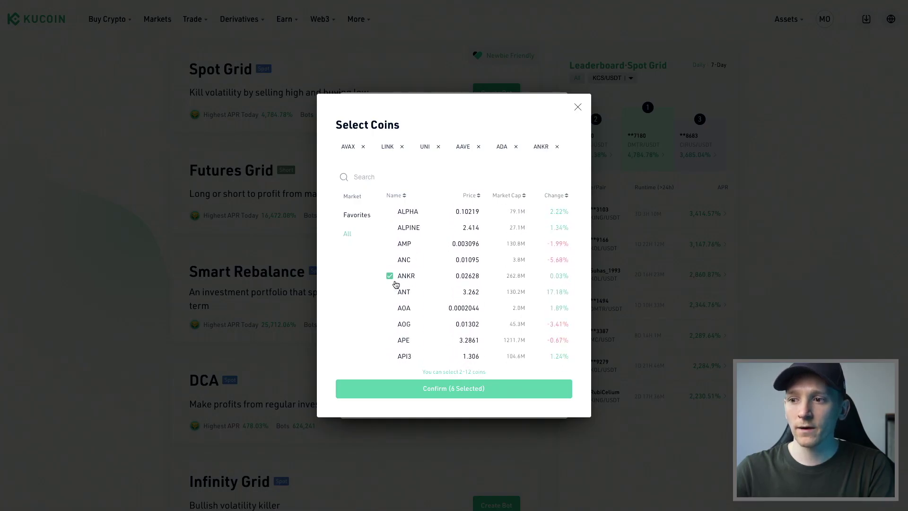
{"action": "left_click", "coordinate": [419, 393]}
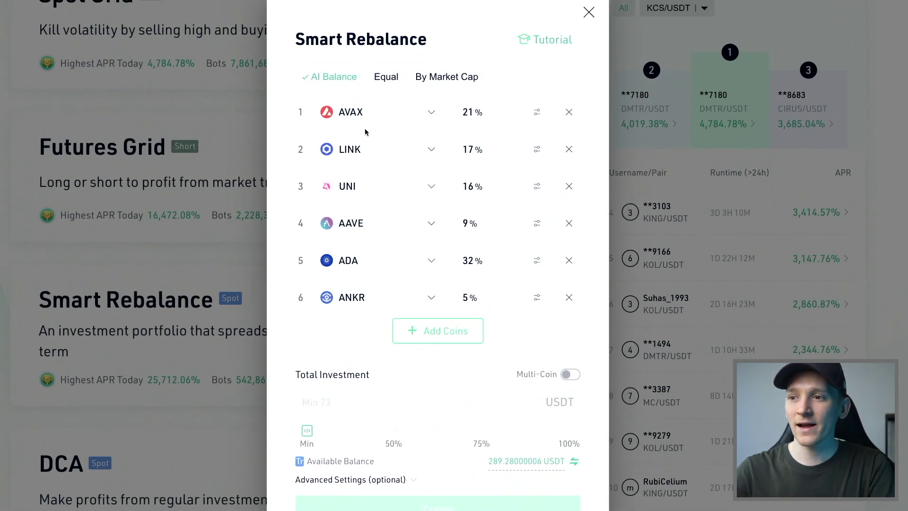
Step: Remove LINK from the Smart Rebalance portfolio and set the total investment to 268.77 USDT
{"action": "left_click", "coordinate": [569, 149]}
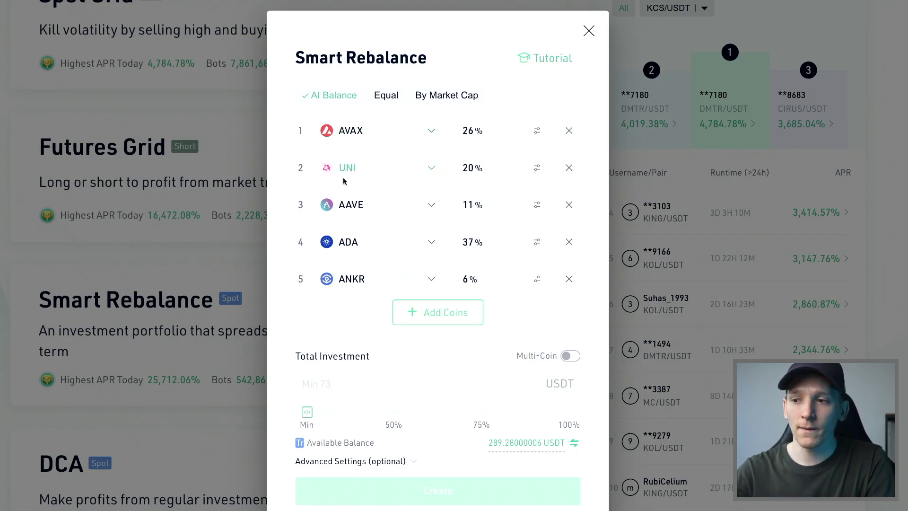
{"action": "scroll", "coordinate": [432, 314], "scroll_direction": "down", "scroll_amount": 1}
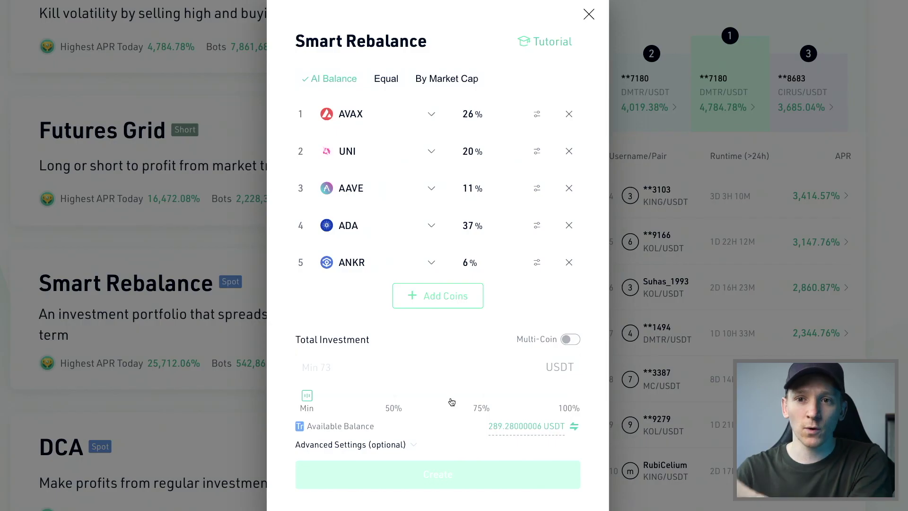
{"action": "left_click_drag", "start_coordinate": [391, 396], "coordinate": [545, 395]}
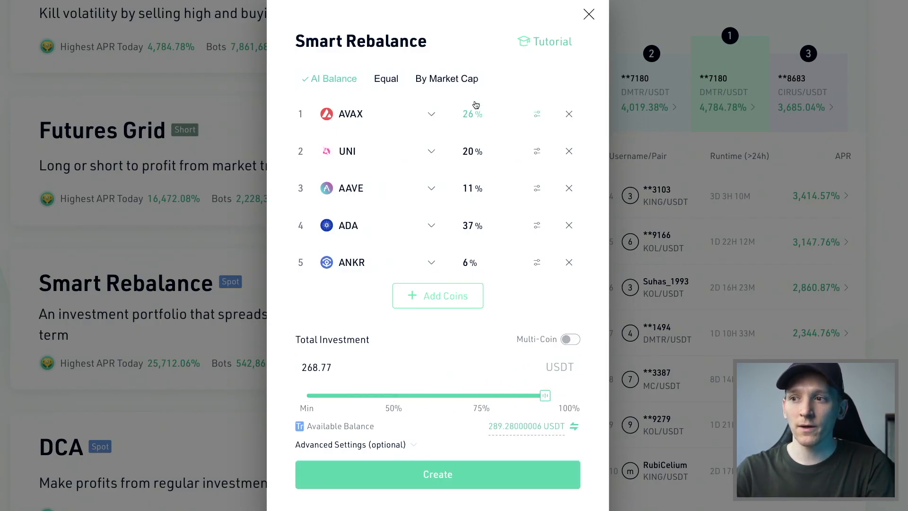
Step: Expand the optional advanced settings of the Smart Rebalance bot
{"action": "scroll", "coordinate": [520, 312], "scroll_direction": "down", "scroll_amount": 1}
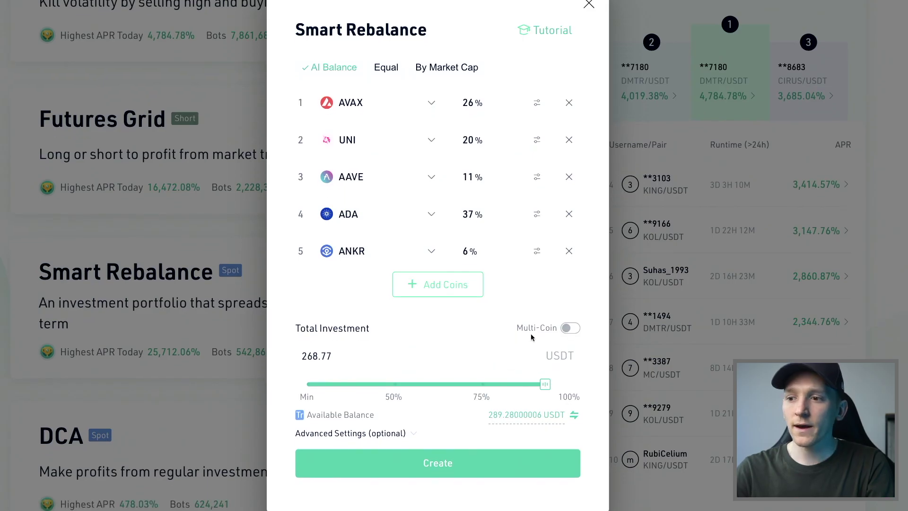
{"action": "scroll", "coordinate": [530, 333], "scroll_direction": "down", "scroll_amount": 1}
{"action": "scroll", "coordinate": [466, 367], "scroll_direction": "down", "scroll_amount": 1}
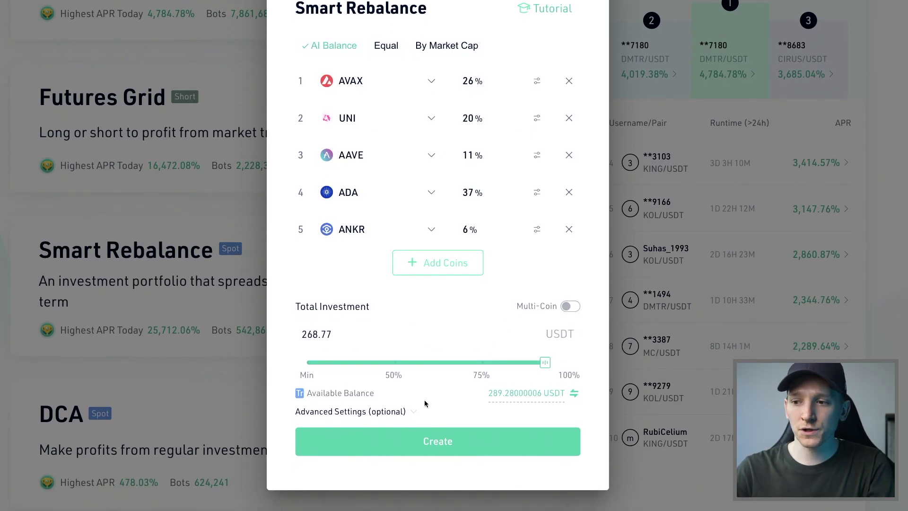
{"action": "left_click", "coordinate": [414, 411]}
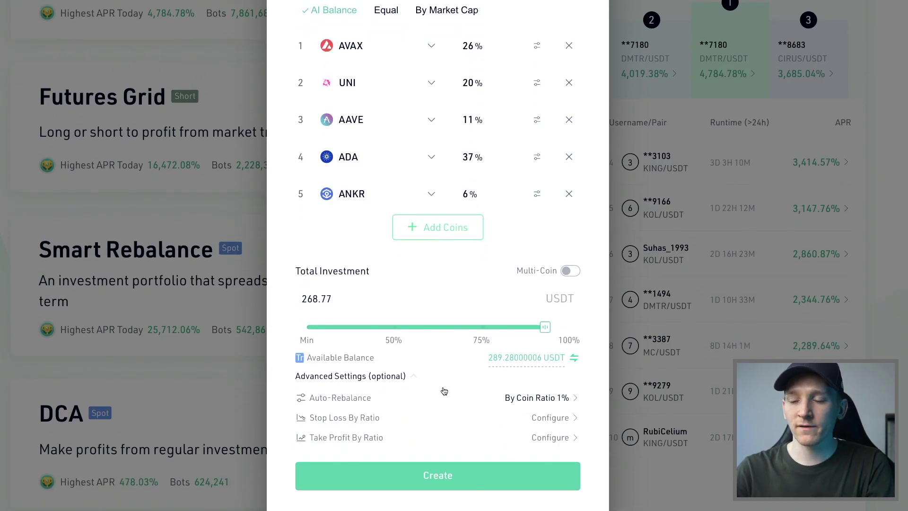
Step: Review the coin allocations, total investment and advanced options in the Smart Rebalance setup
{"action": "scroll", "coordinate": [444, 390], "scroll_direction": "up", "scroll_amount": 3}
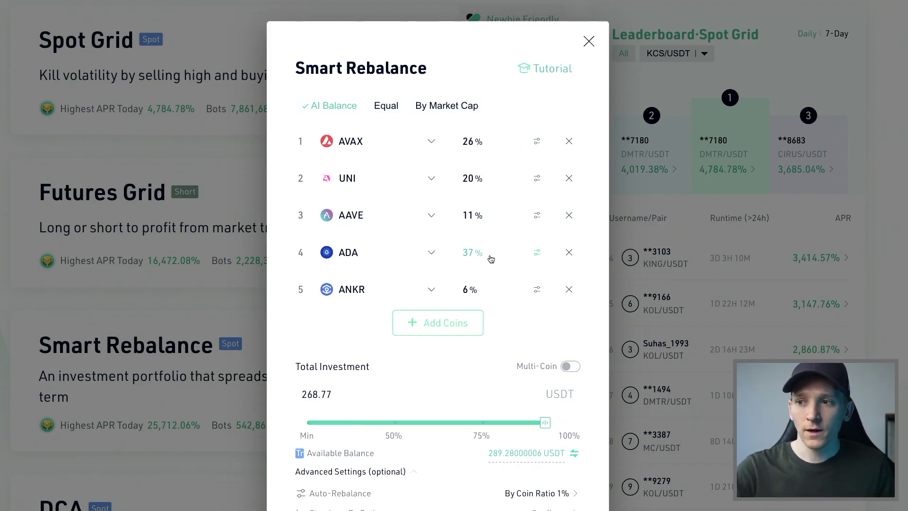
{"action": "scroll", "coordinate": [462, 200], "scroll_direction": "down", "scroll_amount": 2}
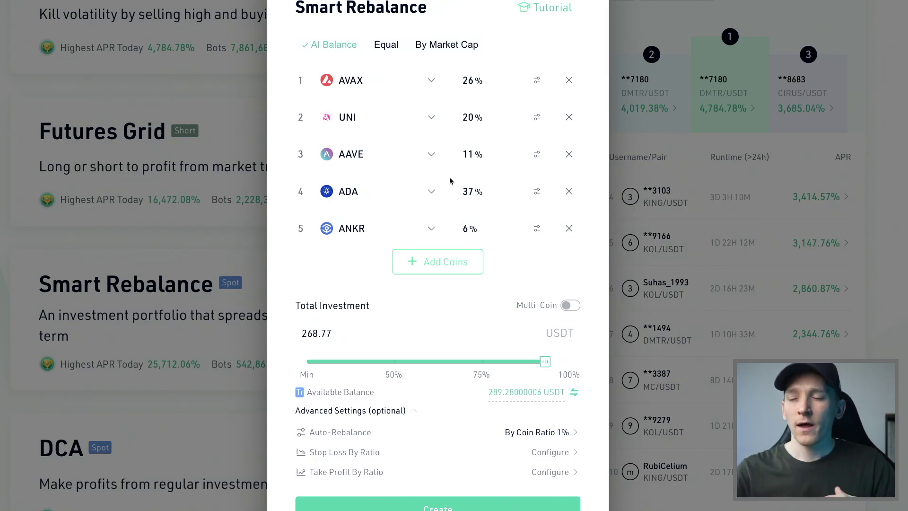
{"action": "scroll", "coordinate": [450, 181], "scroll_direction": "up", "scroll_amount": 2}
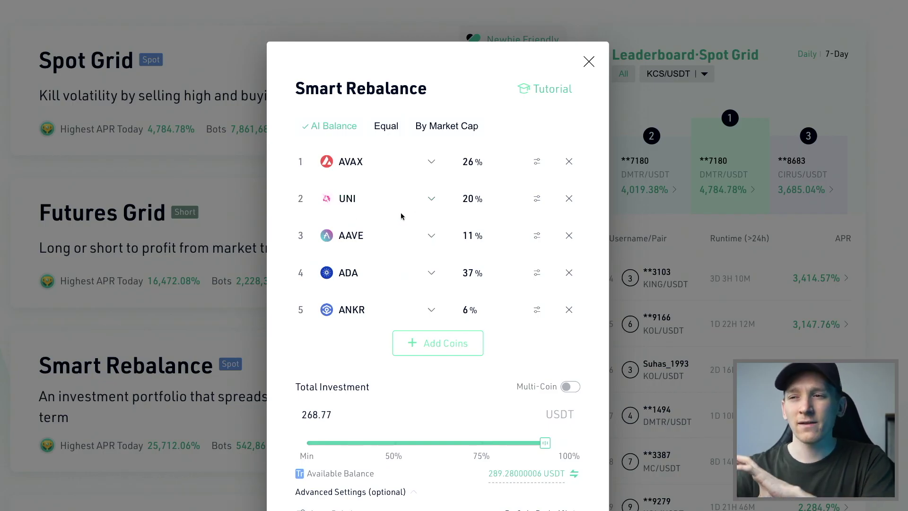
{"action": "scroll", "coordinate": [454, 203], "scroll_direction": "down", "scroll_amount": 1}
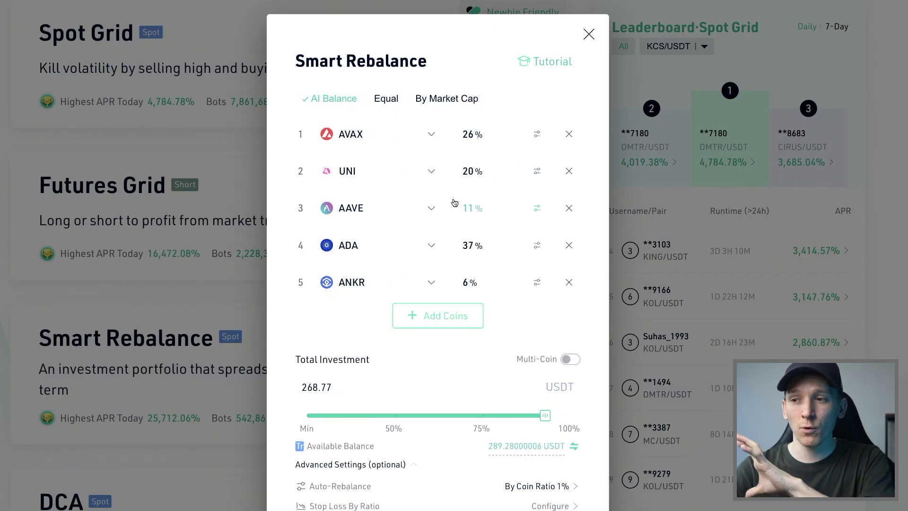
{"action": "scroll", "coordinate": [454, 202], "scroll_direction": "down", "scroll_amount": 1}
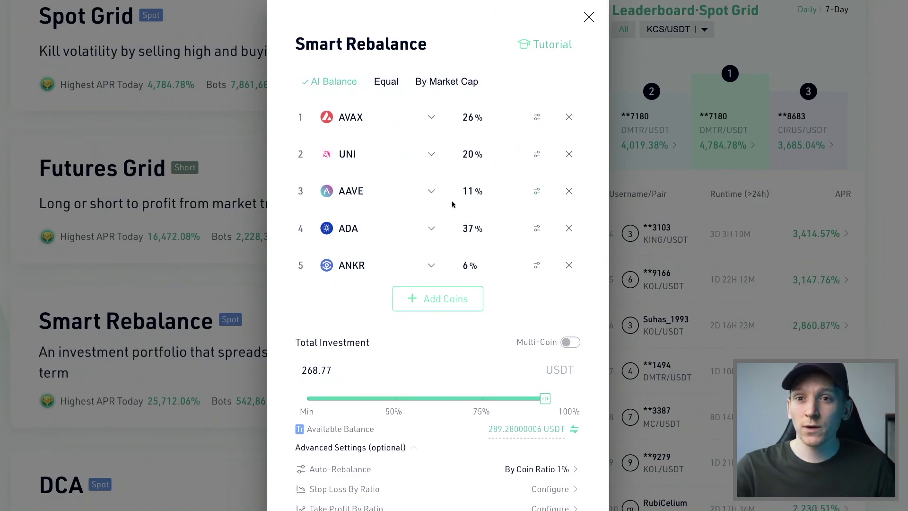
{"action": "scroll", "coordinate": [452, 204], "scroll_direction": "down", "scroll_amount": 1}
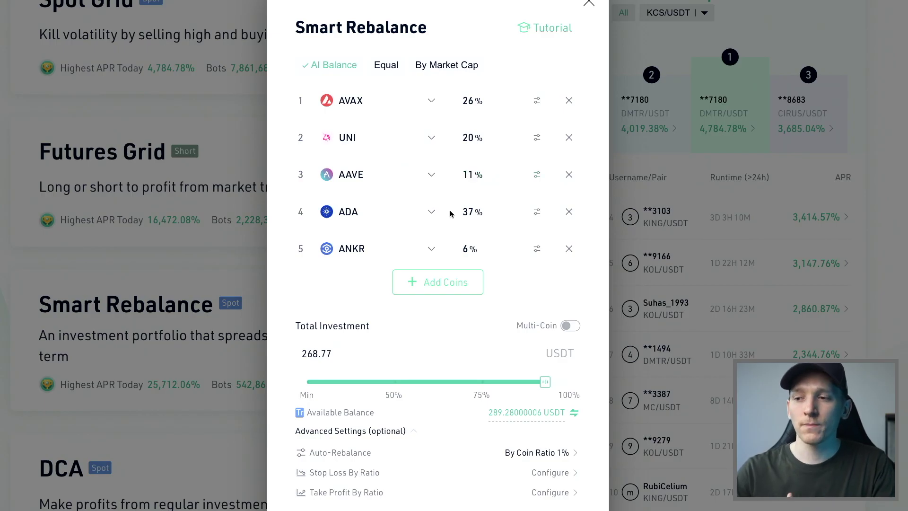
{"action": "scroll", "coordinate": [451, 215], "scroll_direction": "down", "scroll_amount": 1}
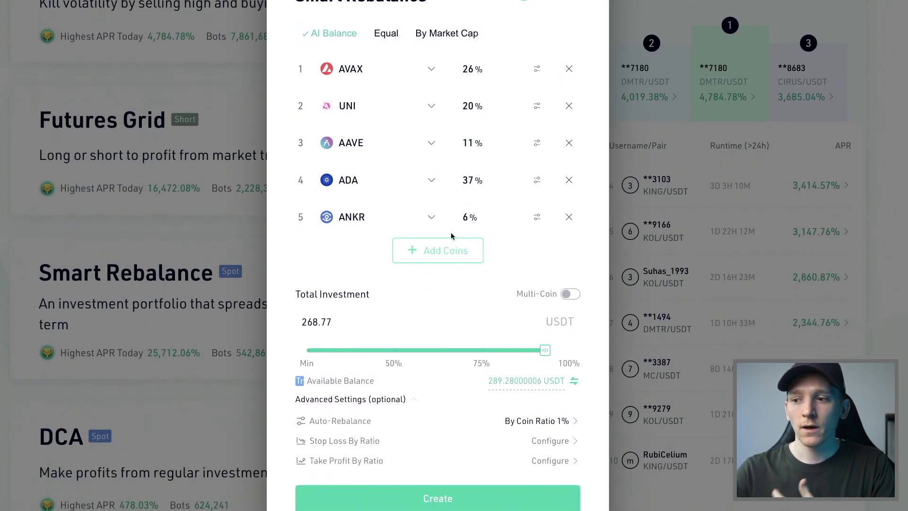
{"action": "scroll", "coordinate": [447, 199], "scroll_direction": "down", "scroll_amount": 1}
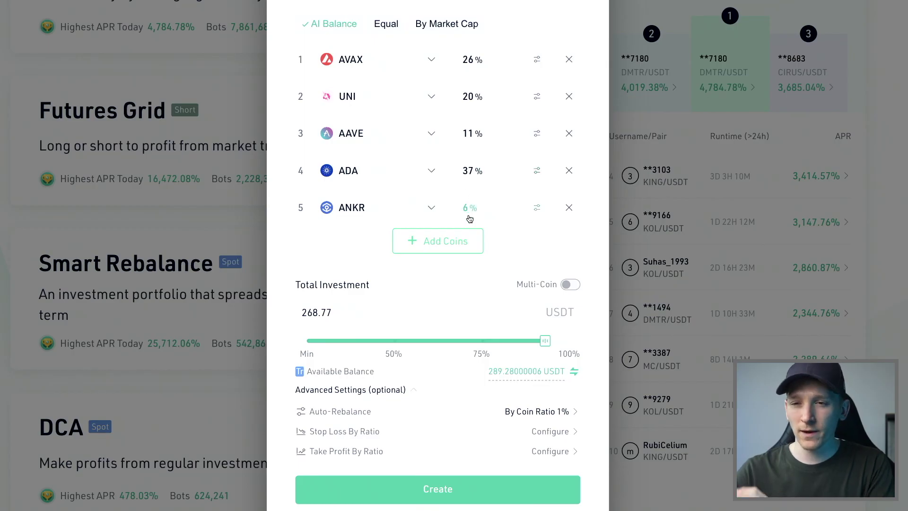
{"action": "scroll", "coordinate": [452, 277], "scroll_direction": "down", "scroll_amount": 1}
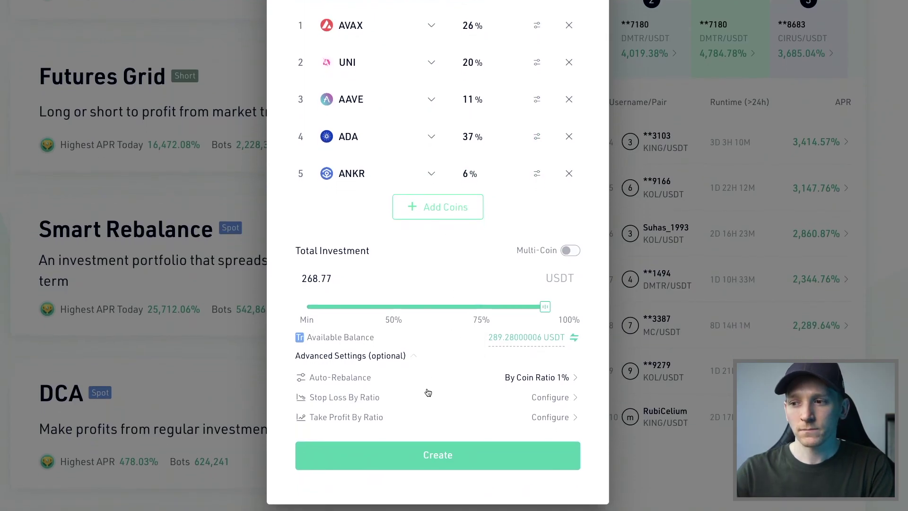
Step: Check the 15% stop-loss setting of the Smart Rebalance bot and close it without applying it
{"action": "left_click", "coordinate": [551, 398]}
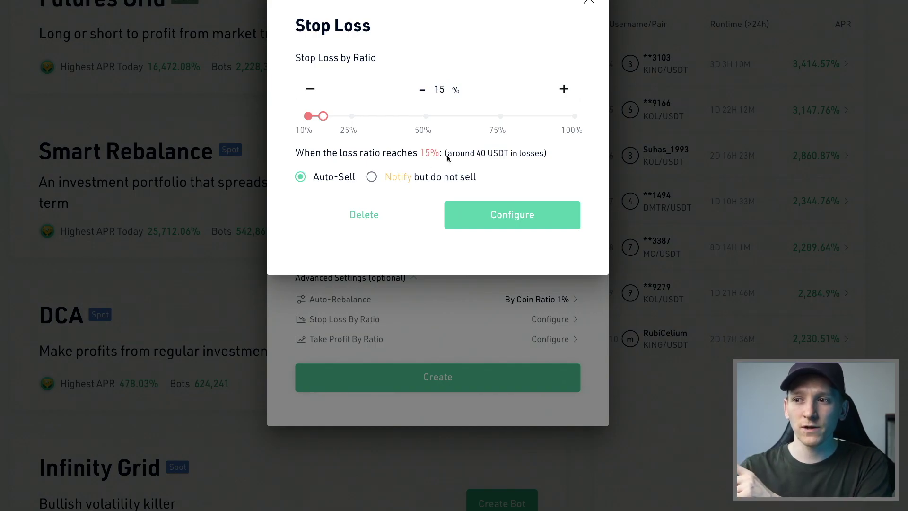
{"action": "left_click", "coordinate": [589, 20]}
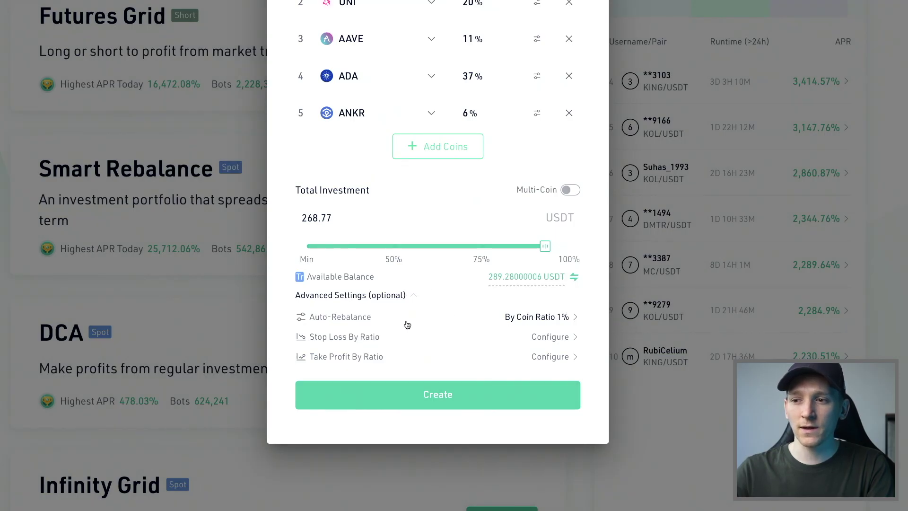
Step: Try the 5% coin ratio and the 30 min, 1 hour, 4 hours and 28 days rebalance options, and close the dialog without confirming
{"action": "left_click", "coordinate": [555, 318]}
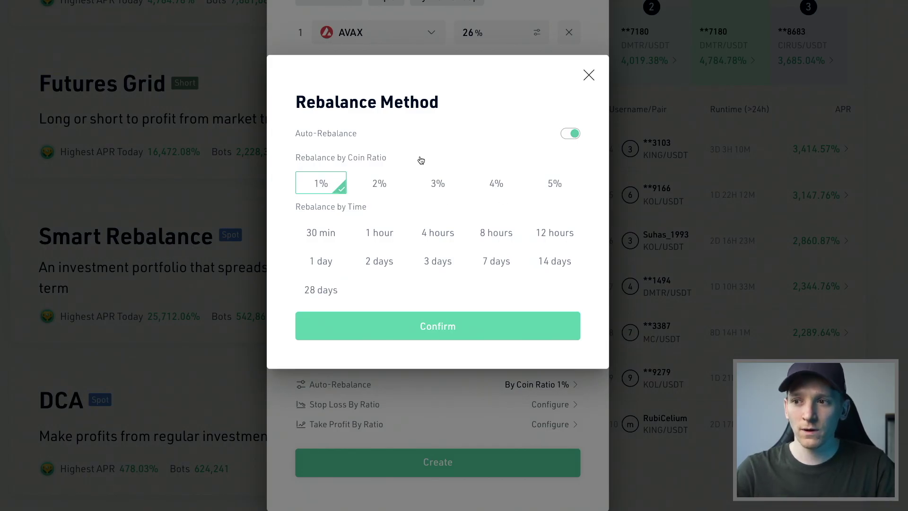
{"action": "left_click", "coordinate": [551, 184]}
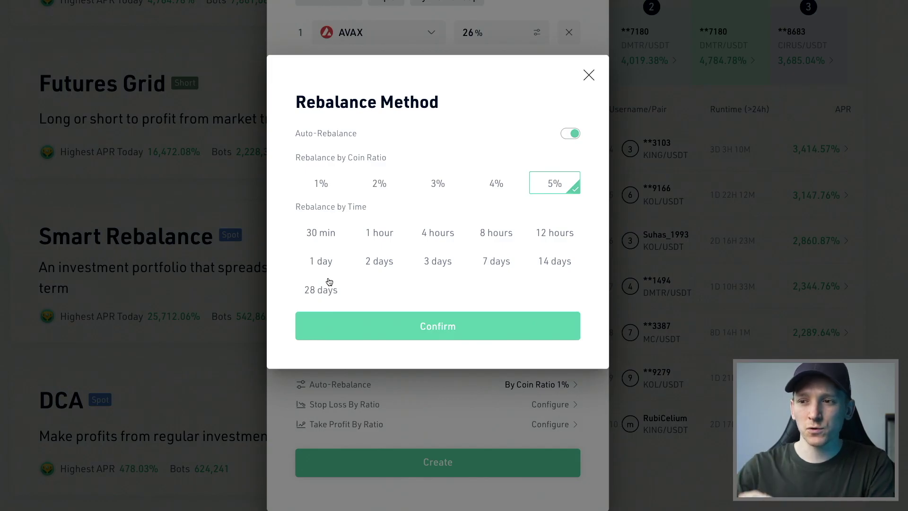
{"action": "left_click", "coordinate": [331, 234]}
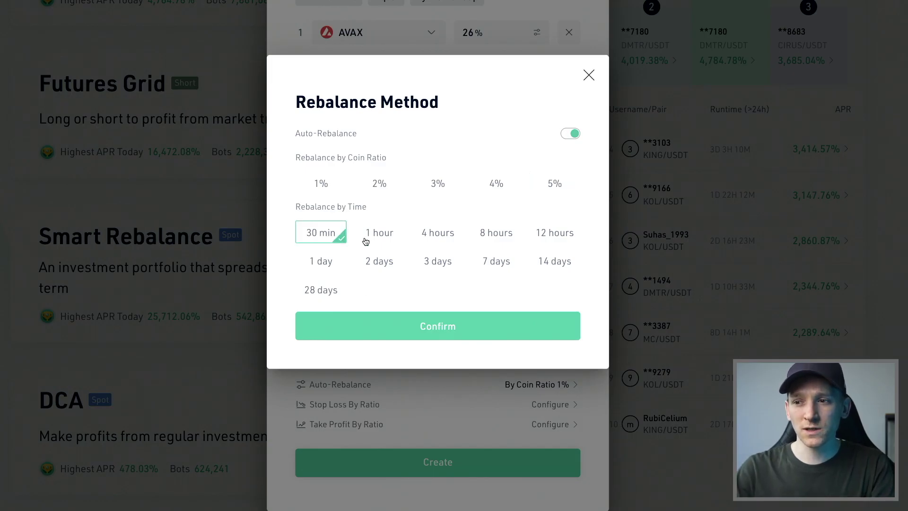
{"action": "left_click", "coordinate": [395, 237]}
{"action": "left_click", "coordinate": [427, 240]}
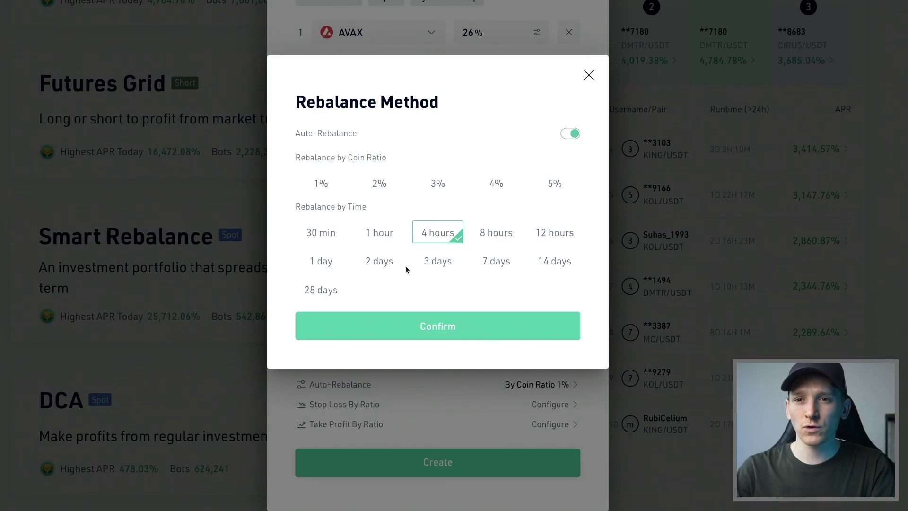
{"action": "left_click", "coordinate": [325, 291]}
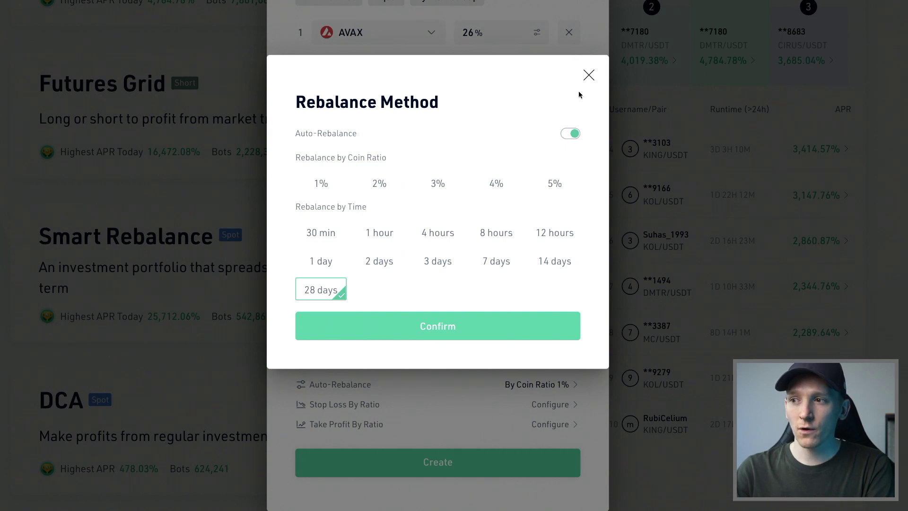
{"action": "left_click", "coordinate": [588, 75]}
Step: Close the Smart Rebalance setup without creating the bot
{"action": "scroll", "coordinate": [455, 229], "scroll_direction": "up", "scroll_amount": 3}
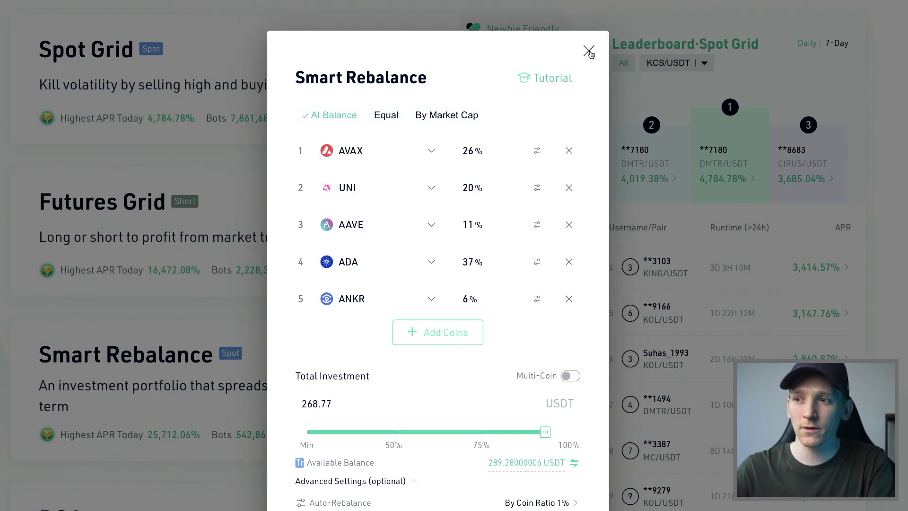
{"action": "left_click", "coordinate": [589, 51]}
{"action": "scroll", "coordinate": [299, 275], "scroll_direction": "down", "scroll_amount": 1}
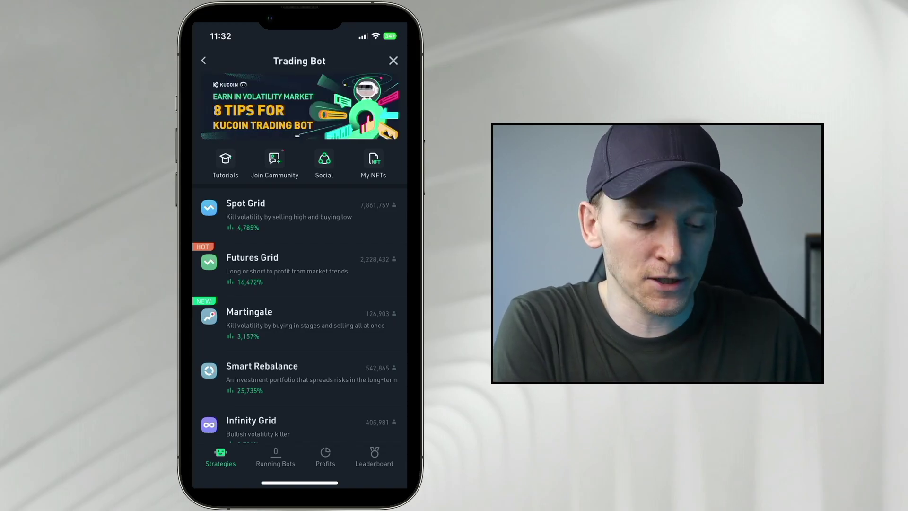
Step: In the KuCoin mobile app, review the Martingale bot overview and proceed to its BTC/USDT setup
{"action": "left_click", "coordinate": [249, 315]}
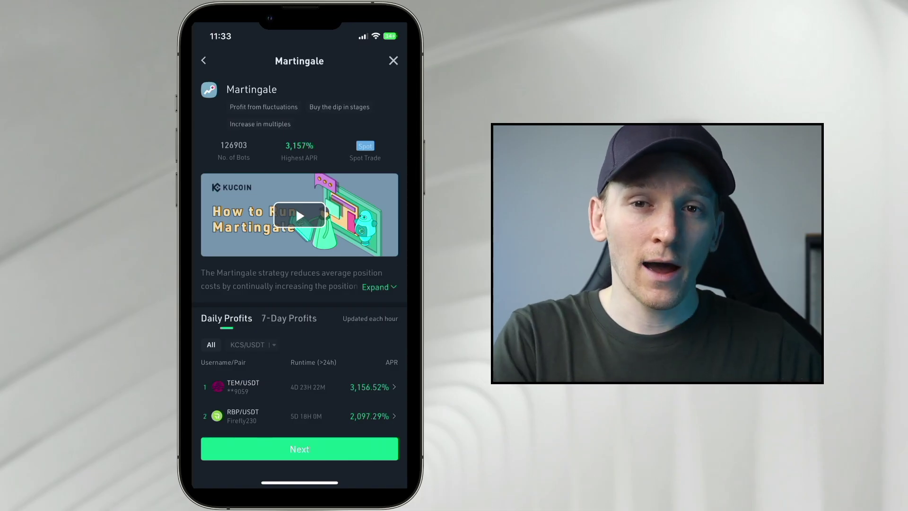
{"action": "scroll", "coordinate": [299, 255], "scroll_direction": "down", "scroll_amount": 1}
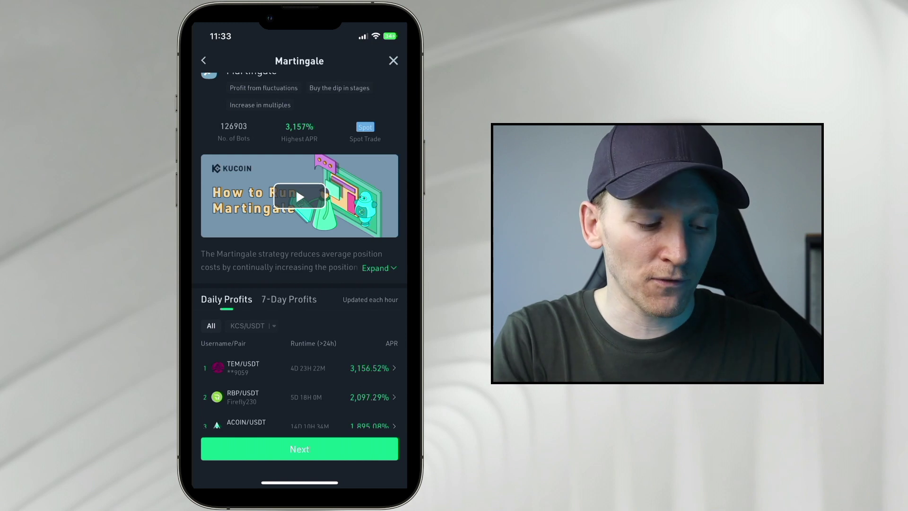
{"action": "scroll", "coordinate": [299, 255], "scroll_direction": "up", "scroll_amount": 1}
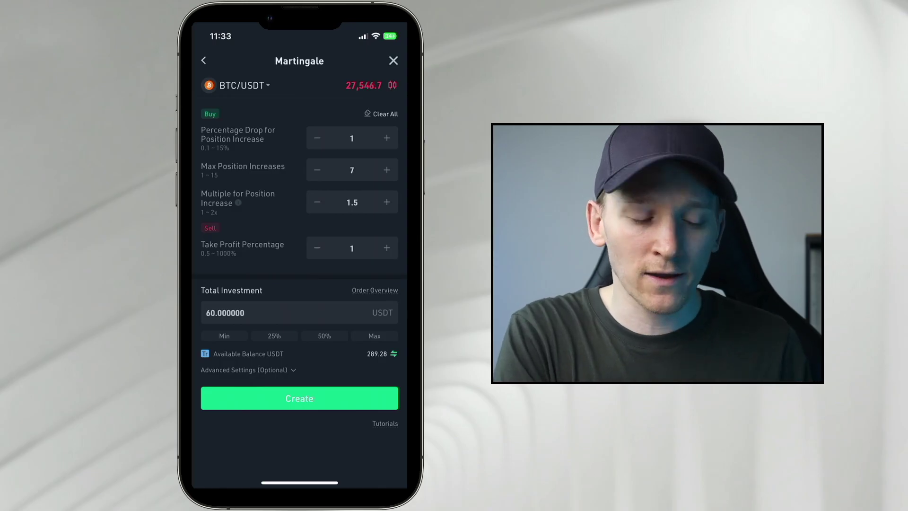
Step: Try out the Martingale percentage drop and take profit percentage settings, raising the take profit to 1.2%, and leave the setup
{"action": "left_click", "coordinate": [352, 138]}
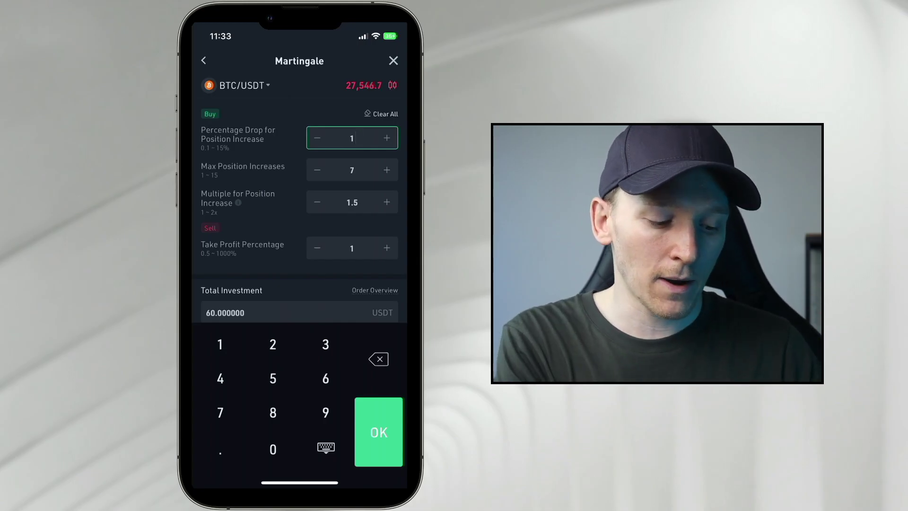
{"action": "scroll", "coordinate": [299, 199], "scroll_direction": "down", "scroll_amount": 2}
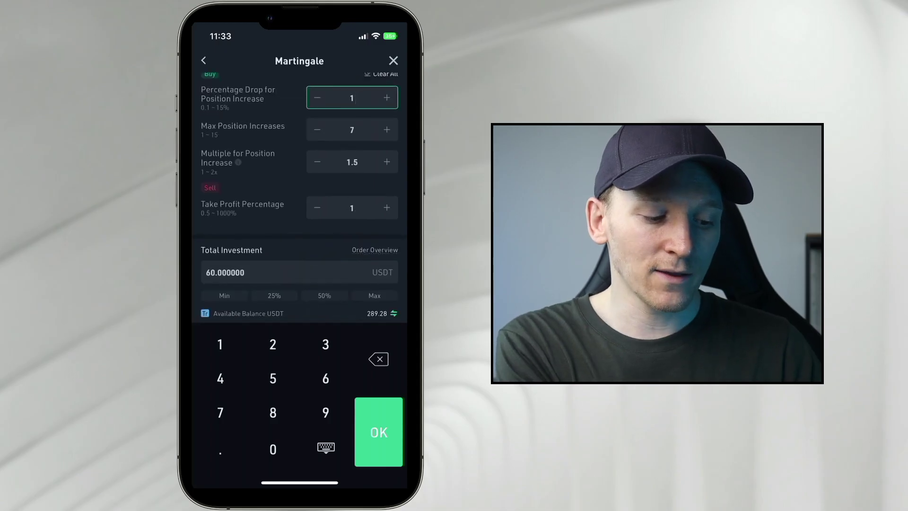
{"action": "key", "text": "Return"}
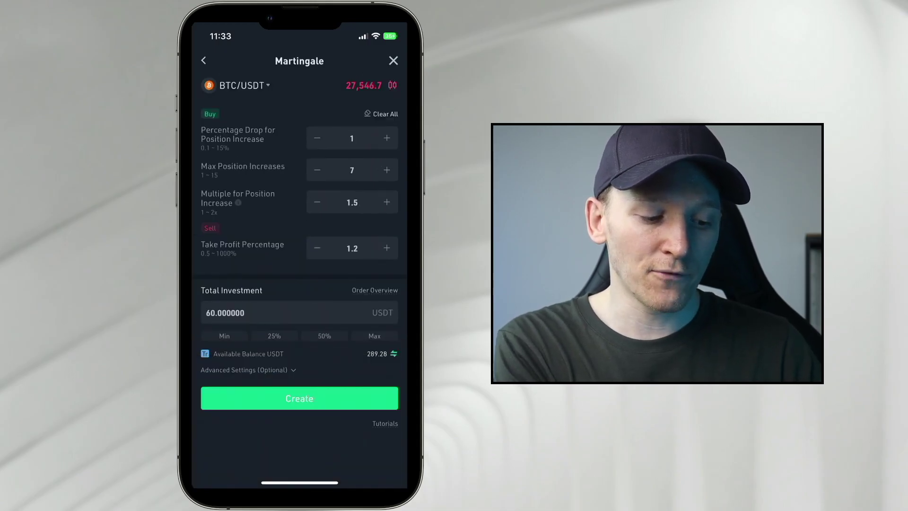
{"action": "left_click", "coordinate": [317, 248]}
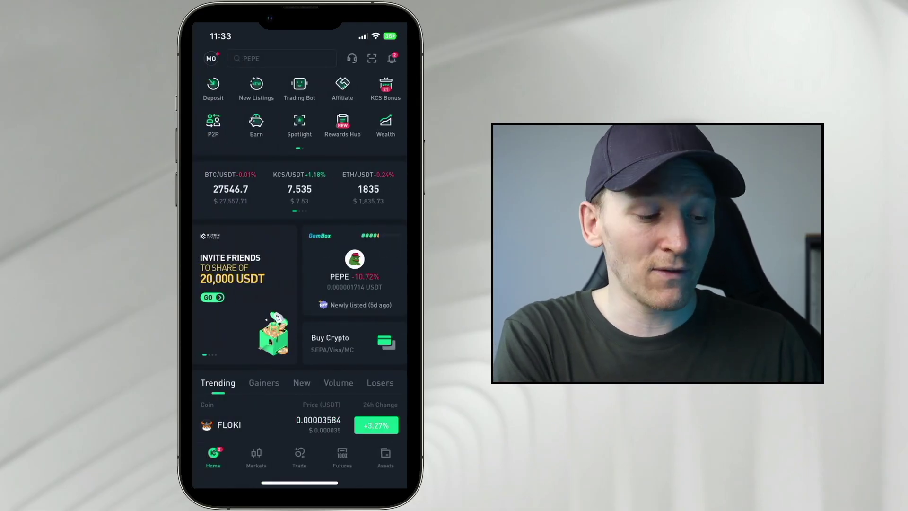
Step: Reopen the Trading Bot section from the app's home page
{"action": "left_click", "coordinate": [300, 87]}
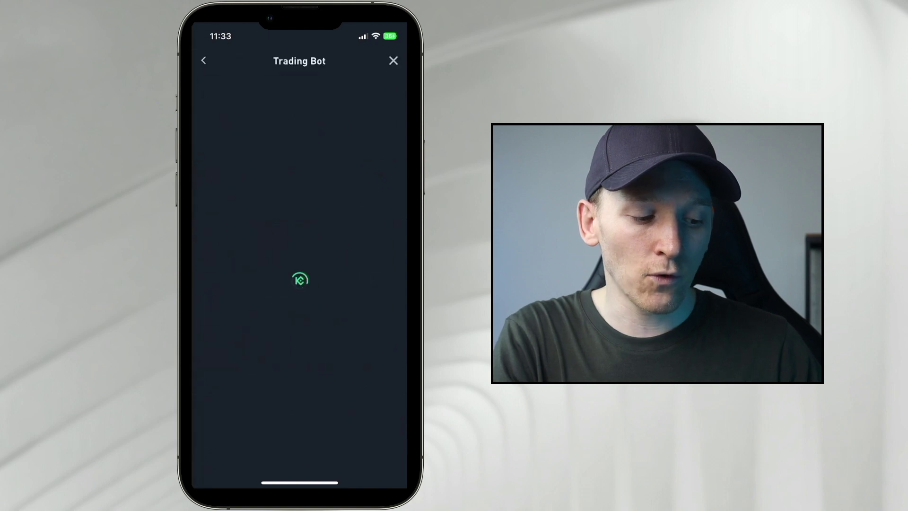